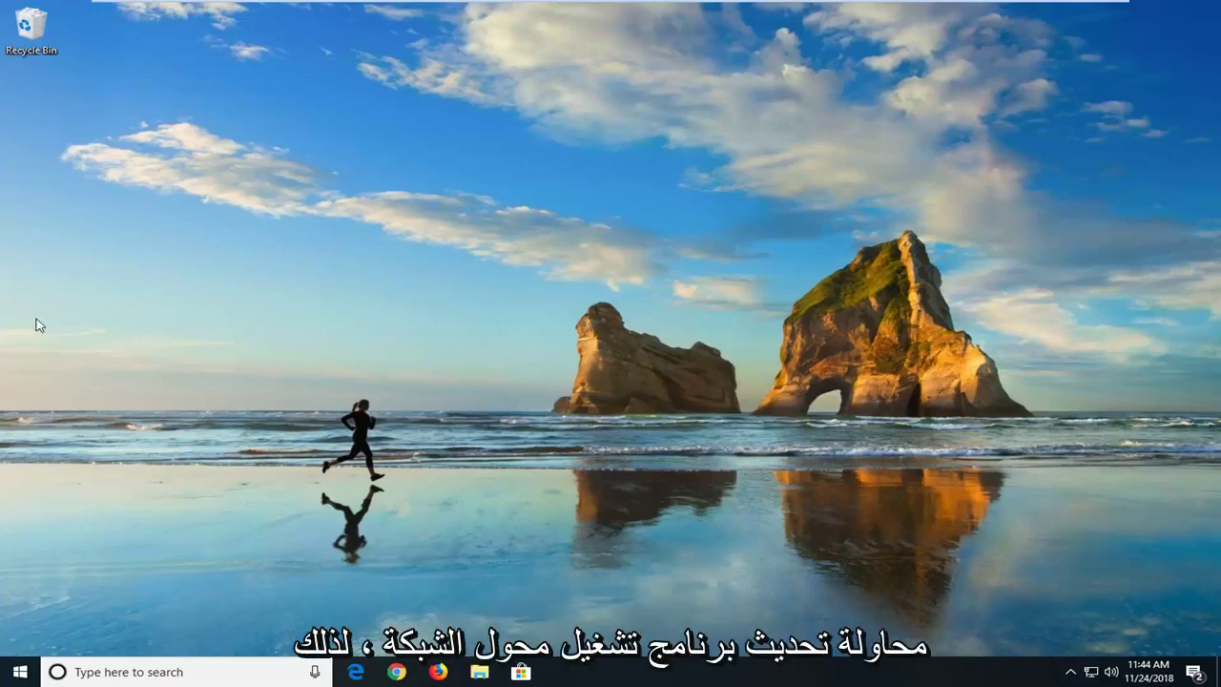
Search the Start menu for 'device manager' and launch Device Manager.
left_click(18, 673)
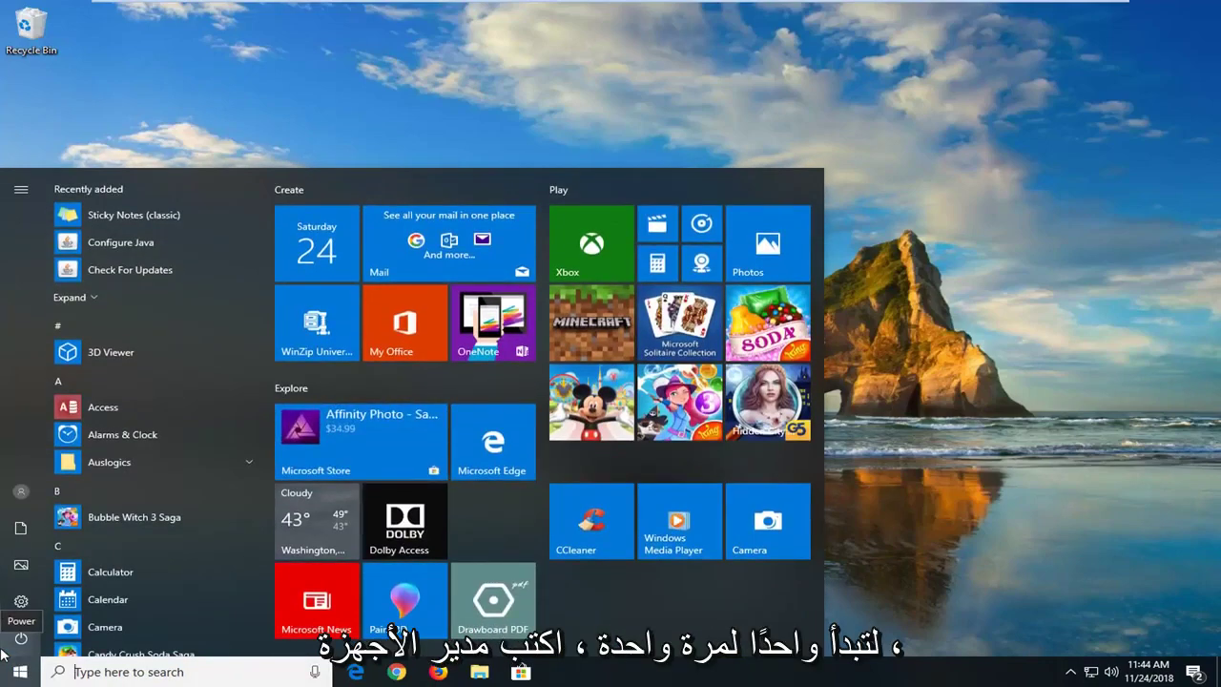
type("device manage")
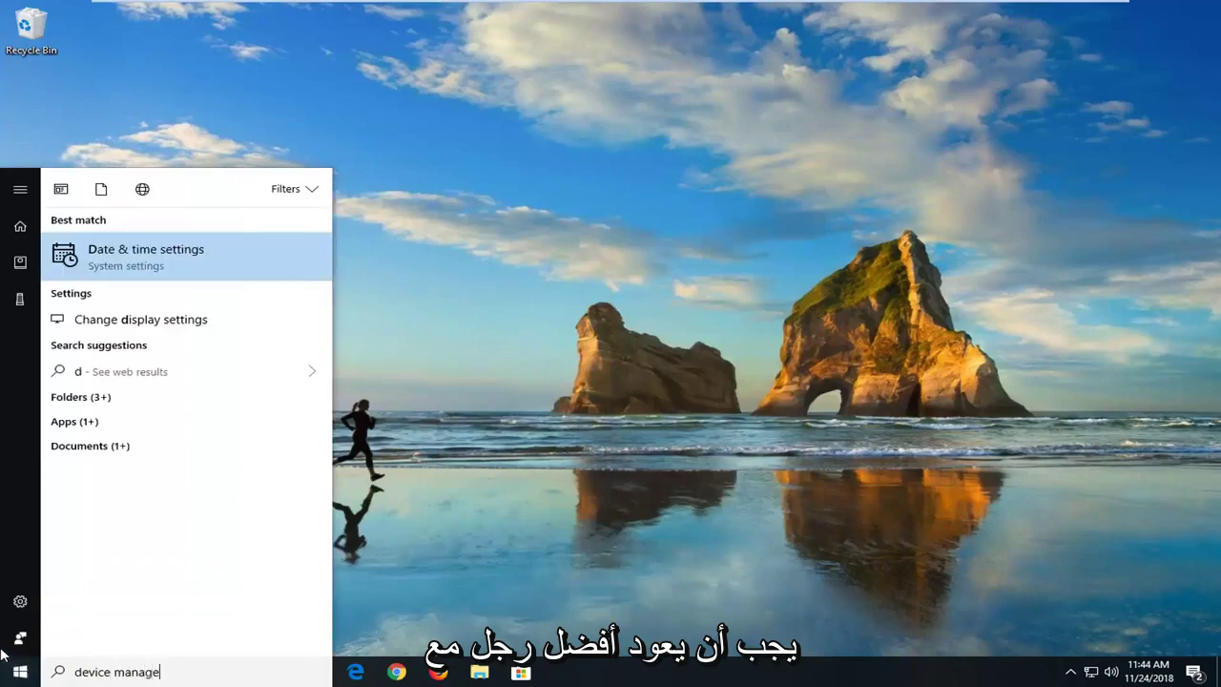
type("r")
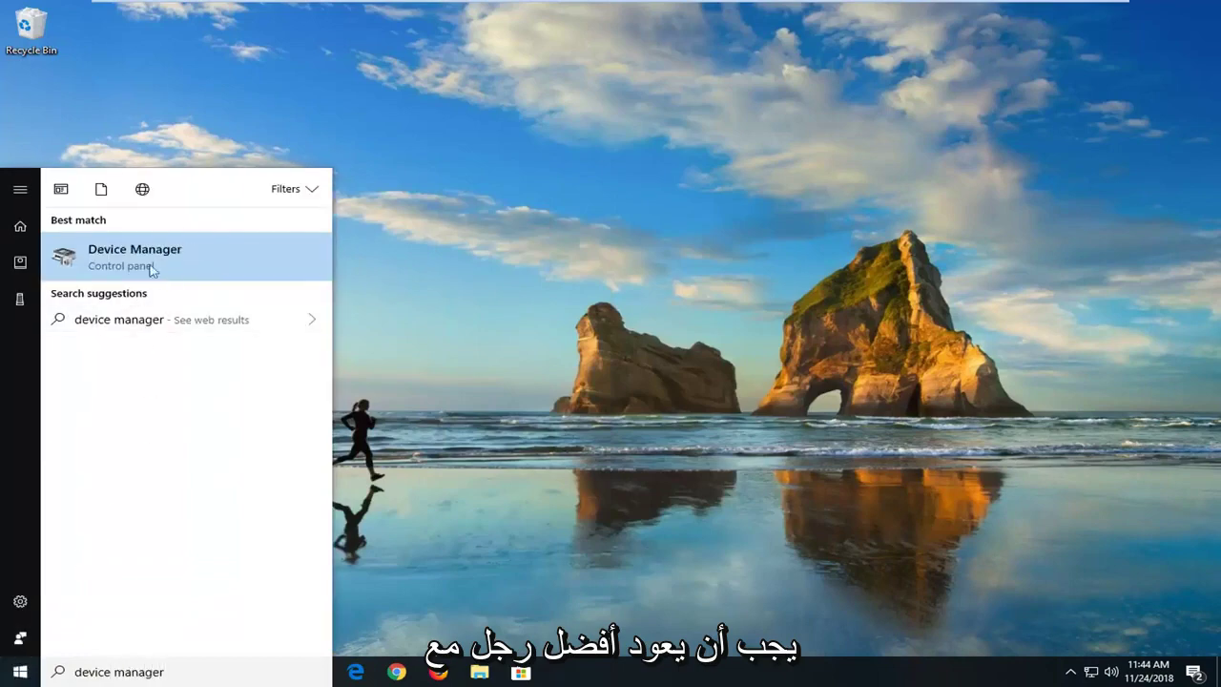
left_click(148, 264)
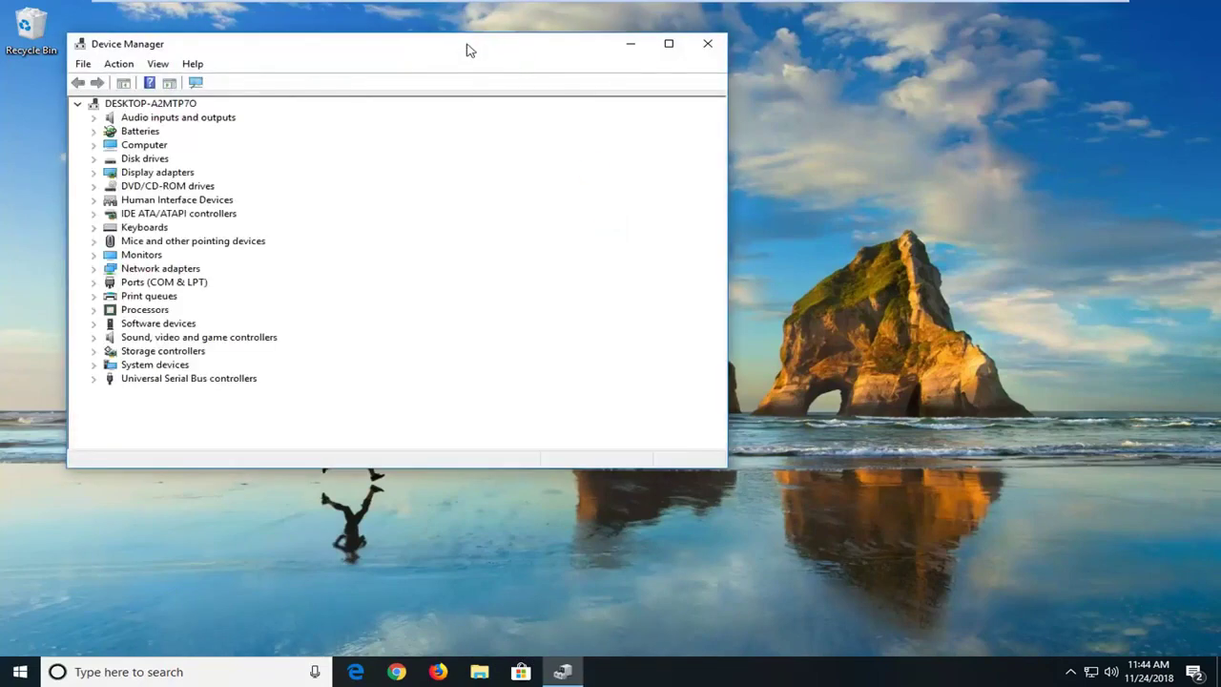
Enlarge the Device Manager window, expand Network adapters and select the Intel 82574L adapter.
left_click_drag(466, 43, 538, 46)
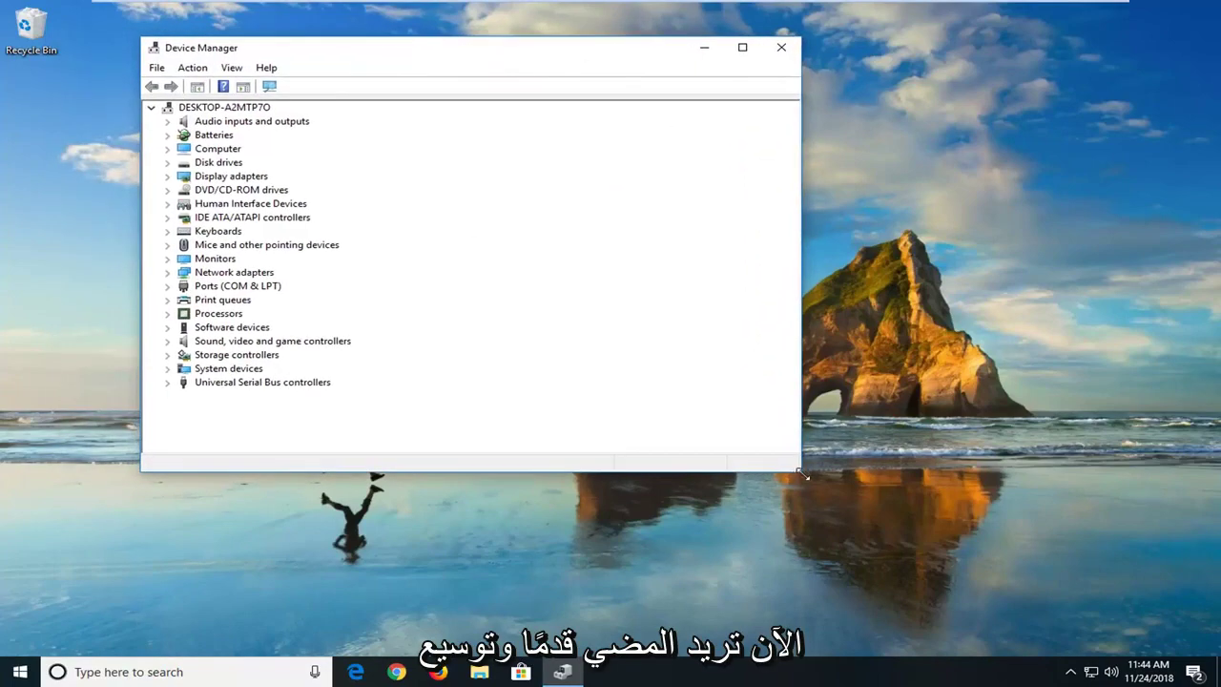
left_click_drag(802, 473, 959, 511)
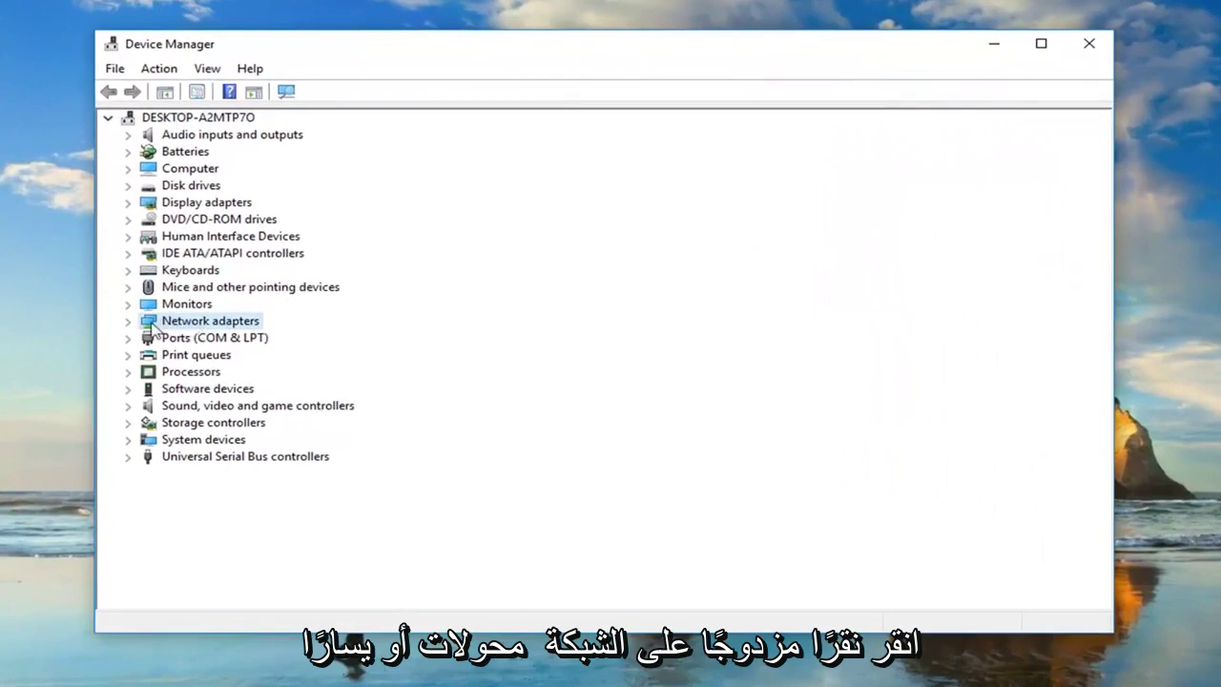
left_click(131, 324)
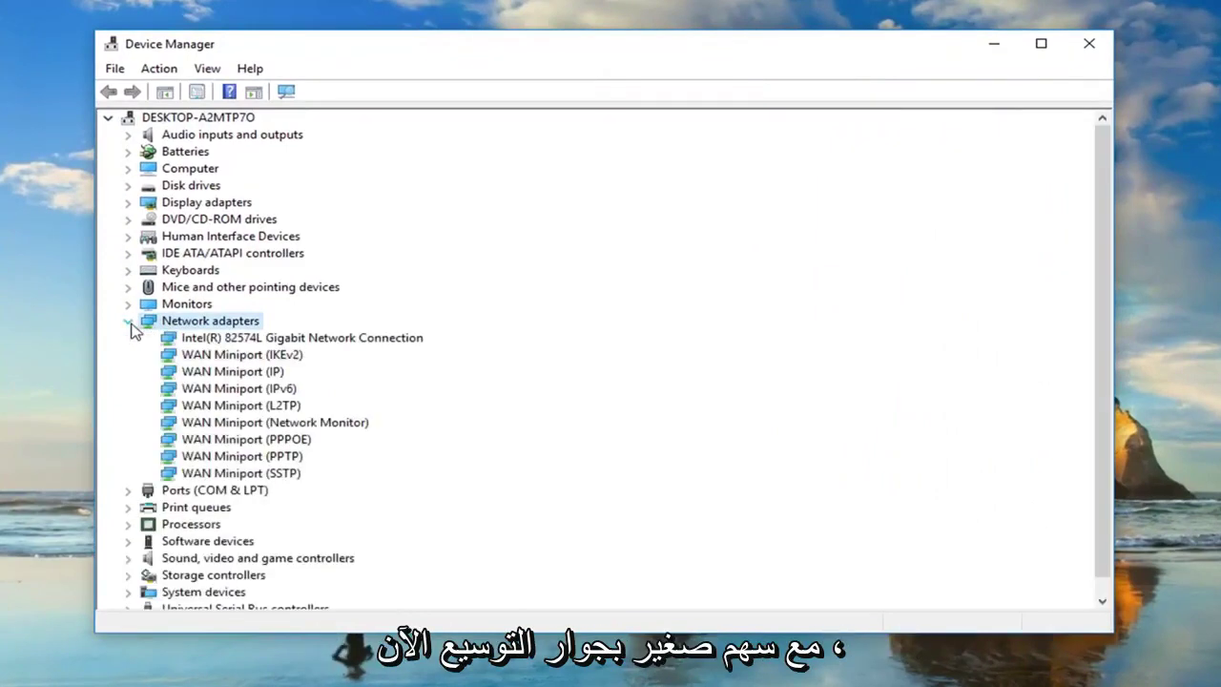
left_click(212, 339)
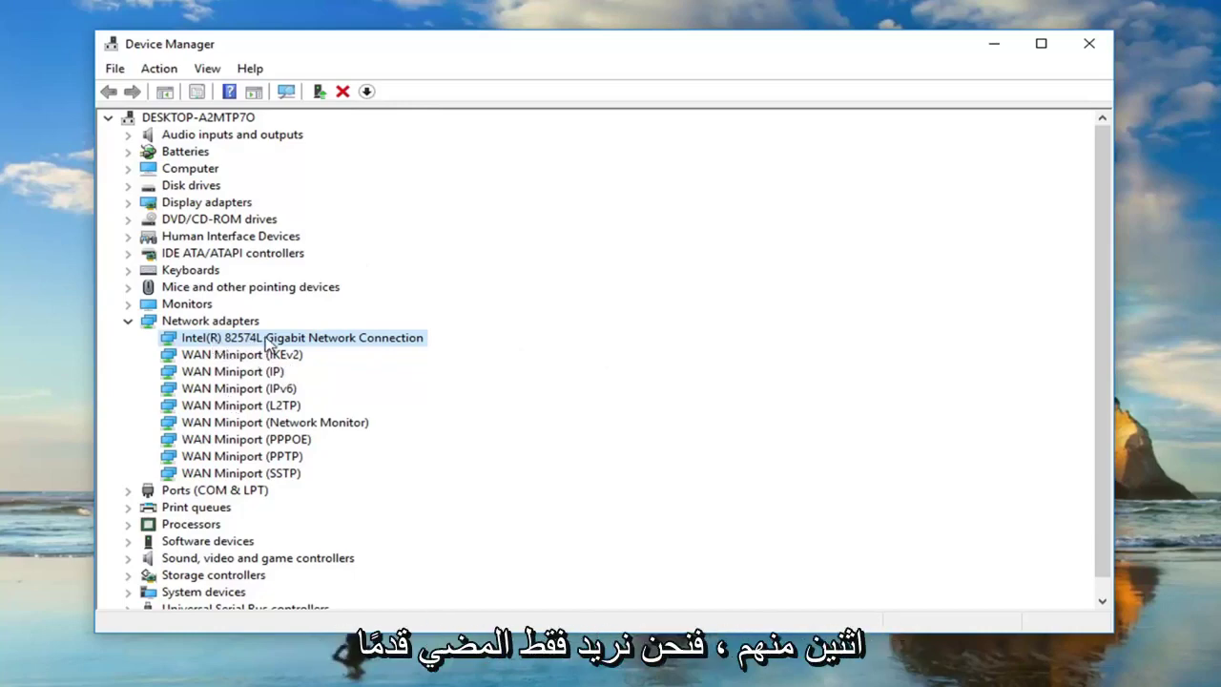
Run an automatic online driver search for the Intel 82574L adapter, then return to the search options.
right_click(256, 341)
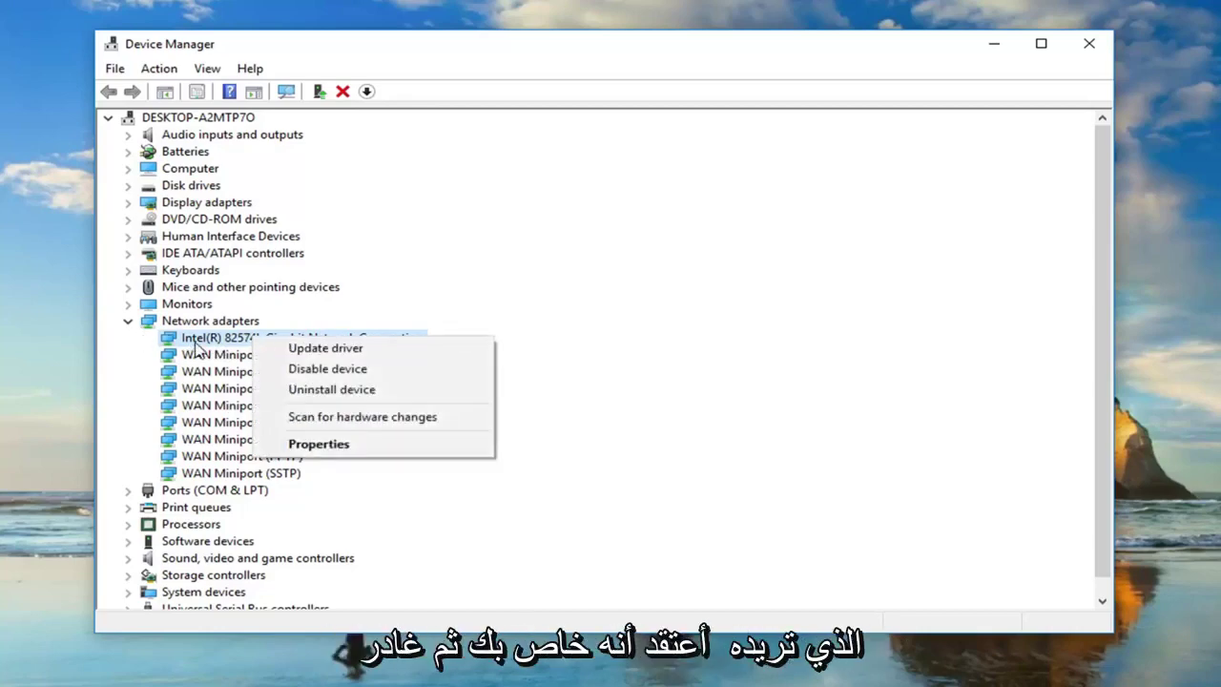
left_click(301, 350)
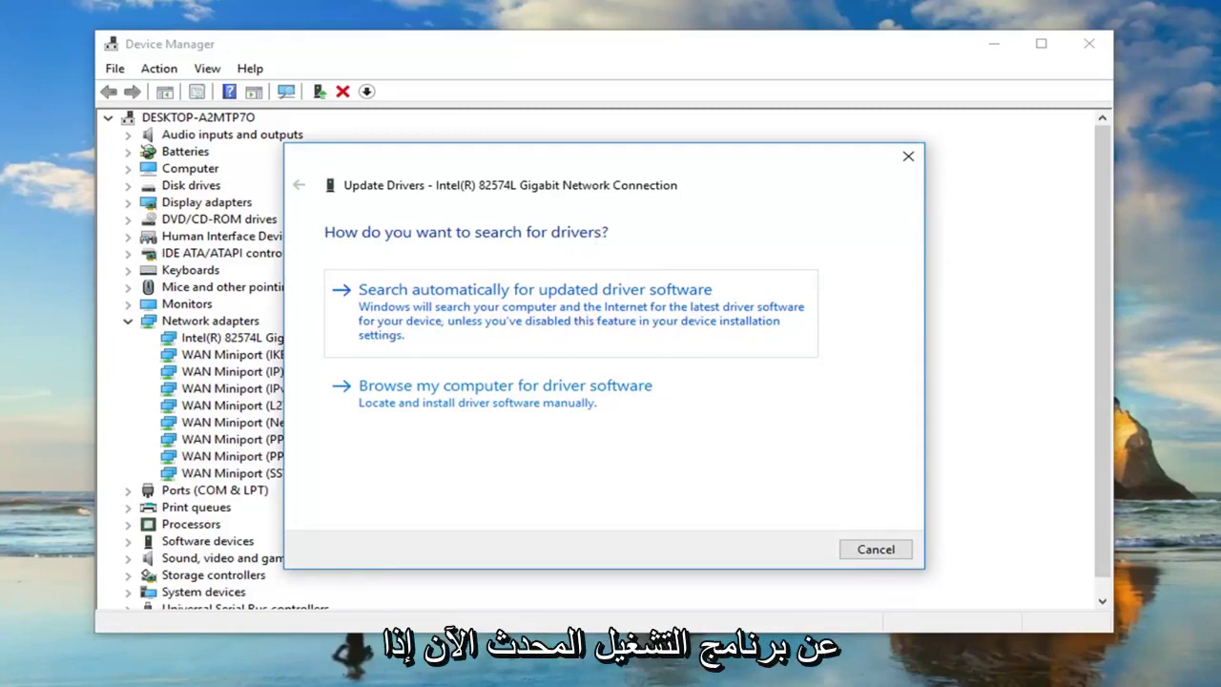
left_click(491, 302)
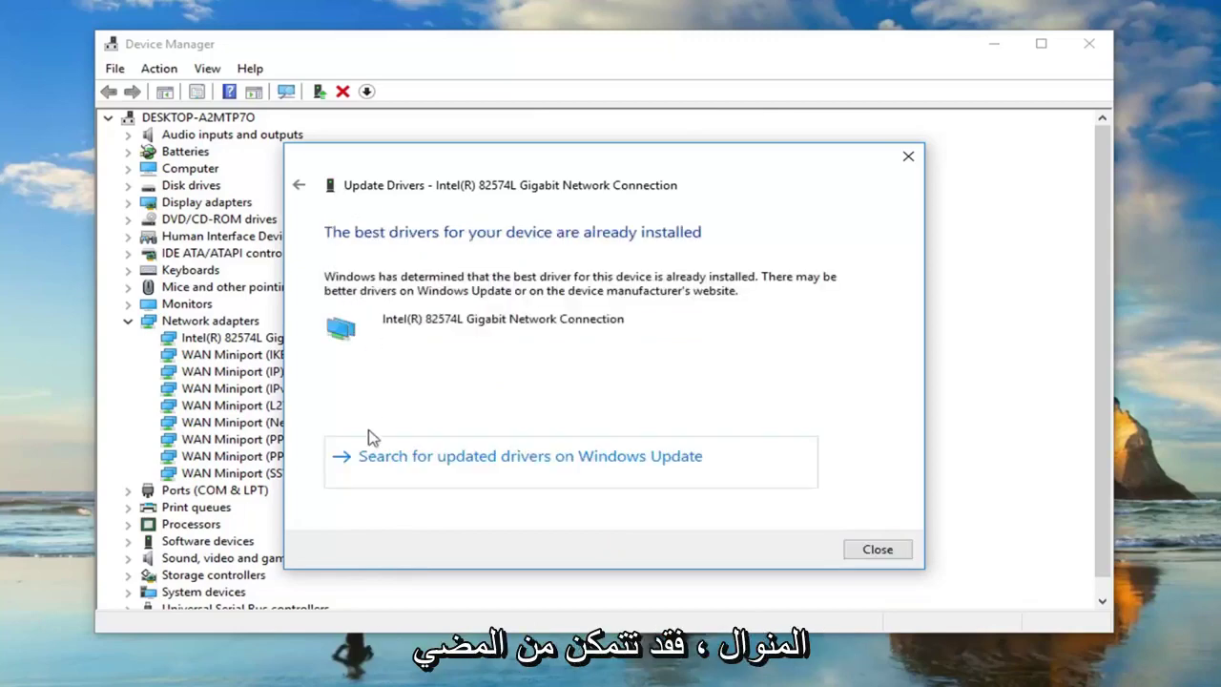
left_click(300, 186)
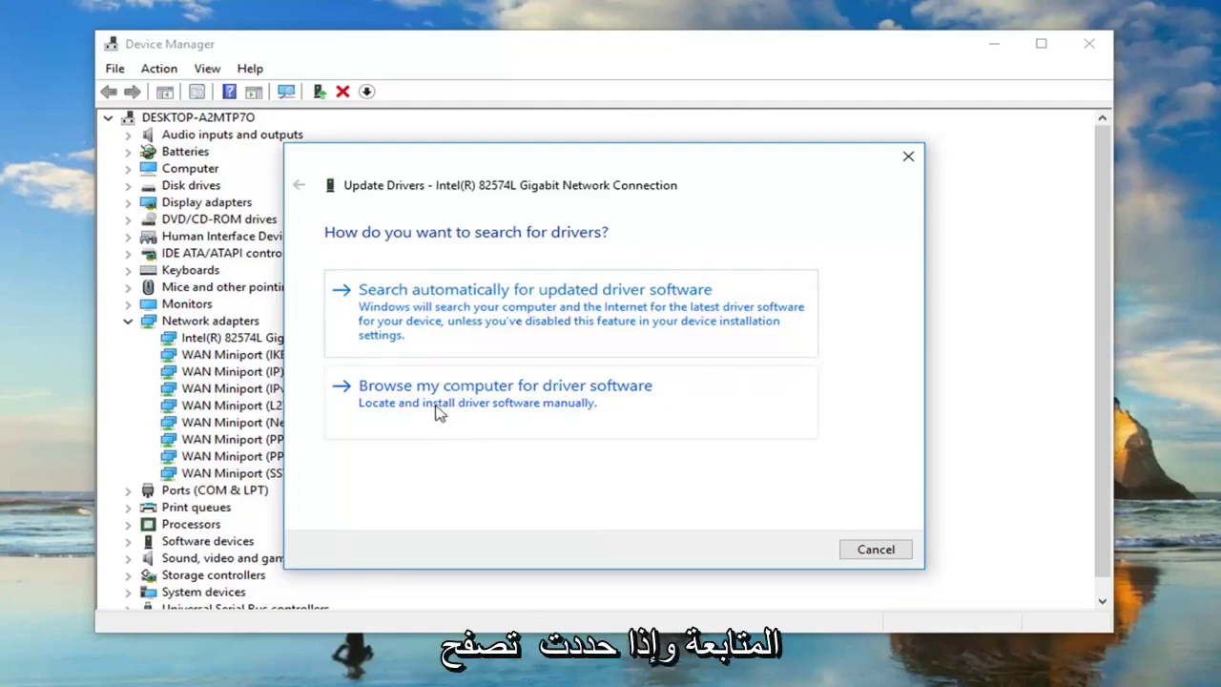
Install the Intel 82574L driver picked from the compatible drivers list on this computer.
left_click(482, 412)
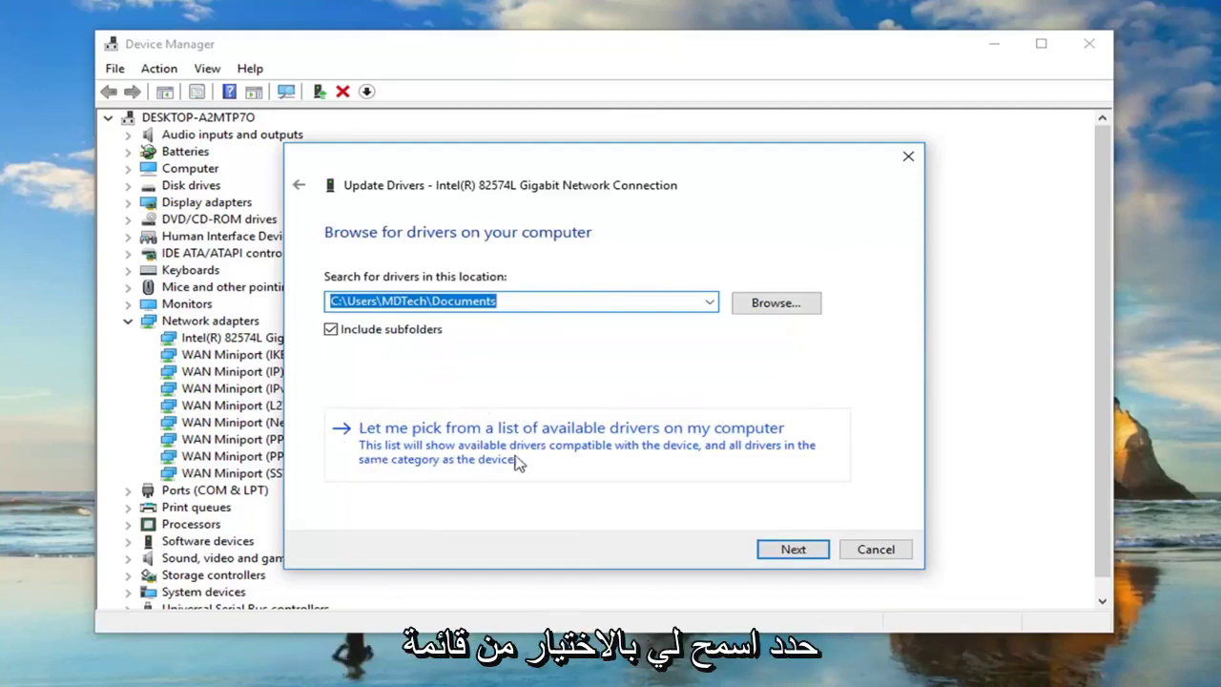
left_click(662, 444)
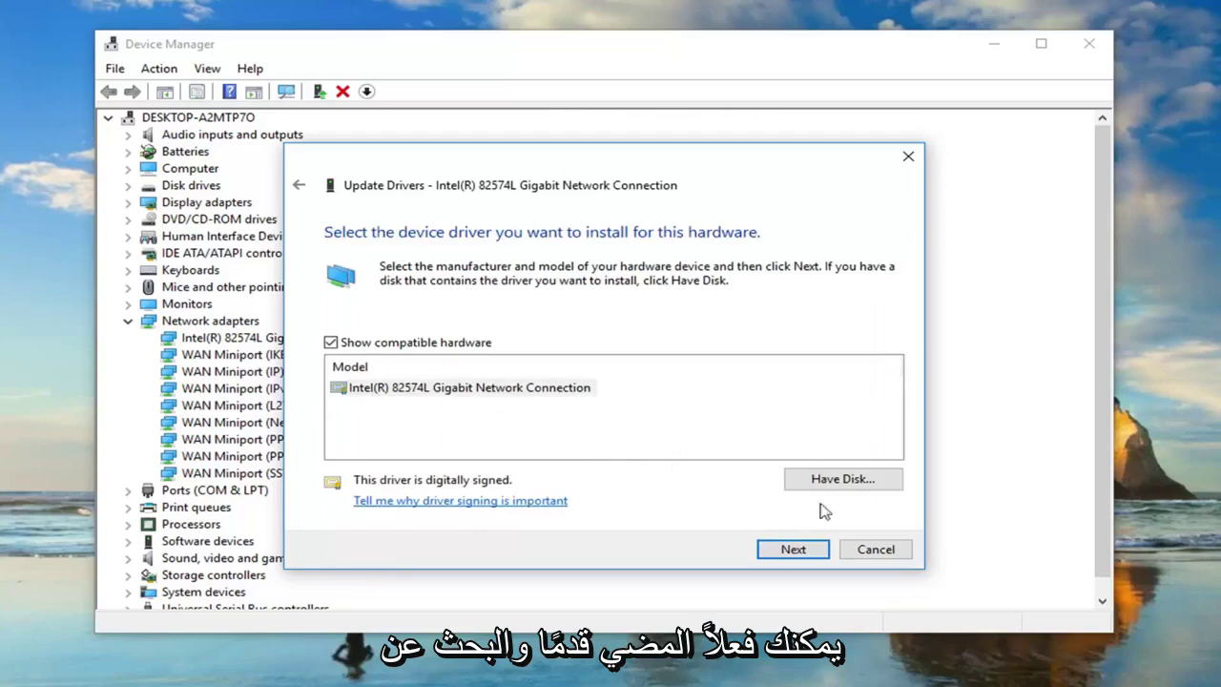
left_click(402, 391)
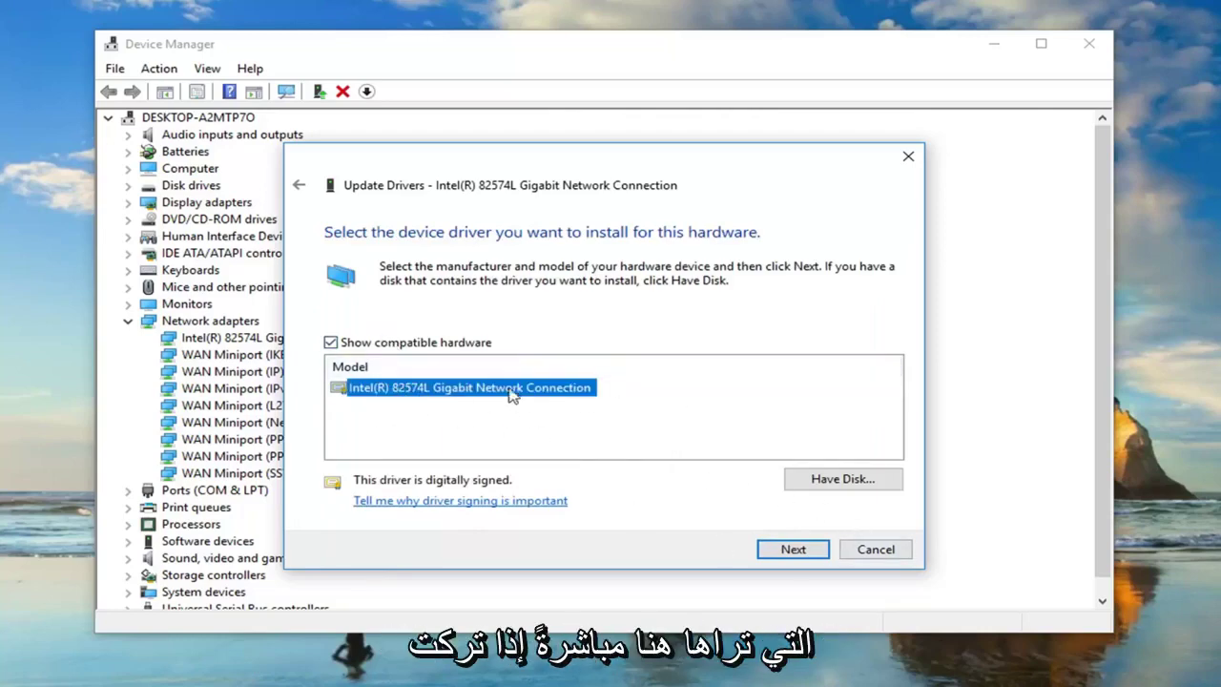
left_click(791, 550)
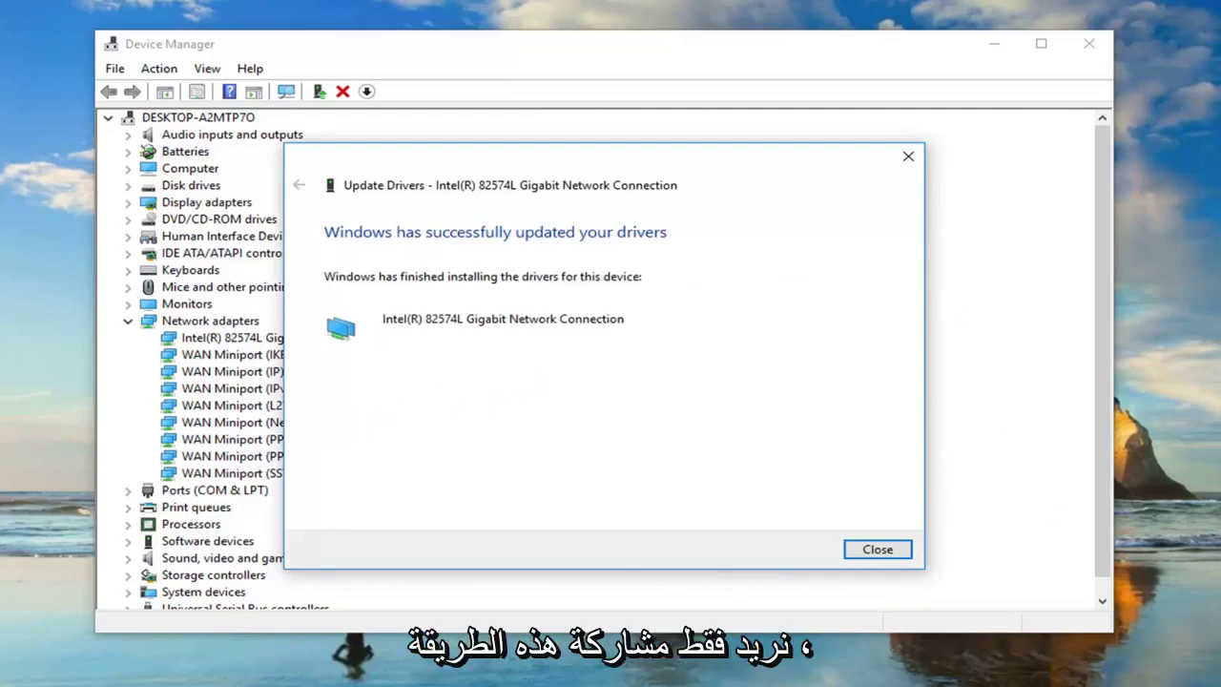
Close Device Manager and open the Troubleshoot settings page via a 'troubleshooting' Start search.
left_click(908, 155)
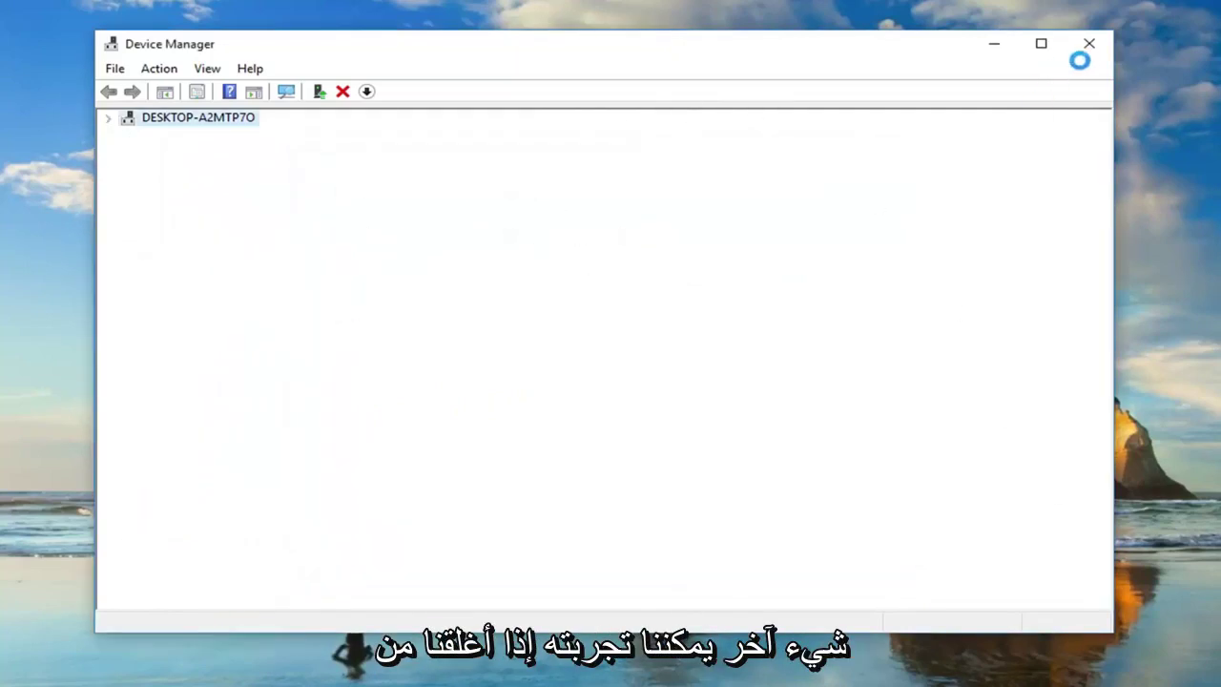
left_click(1089, 45)
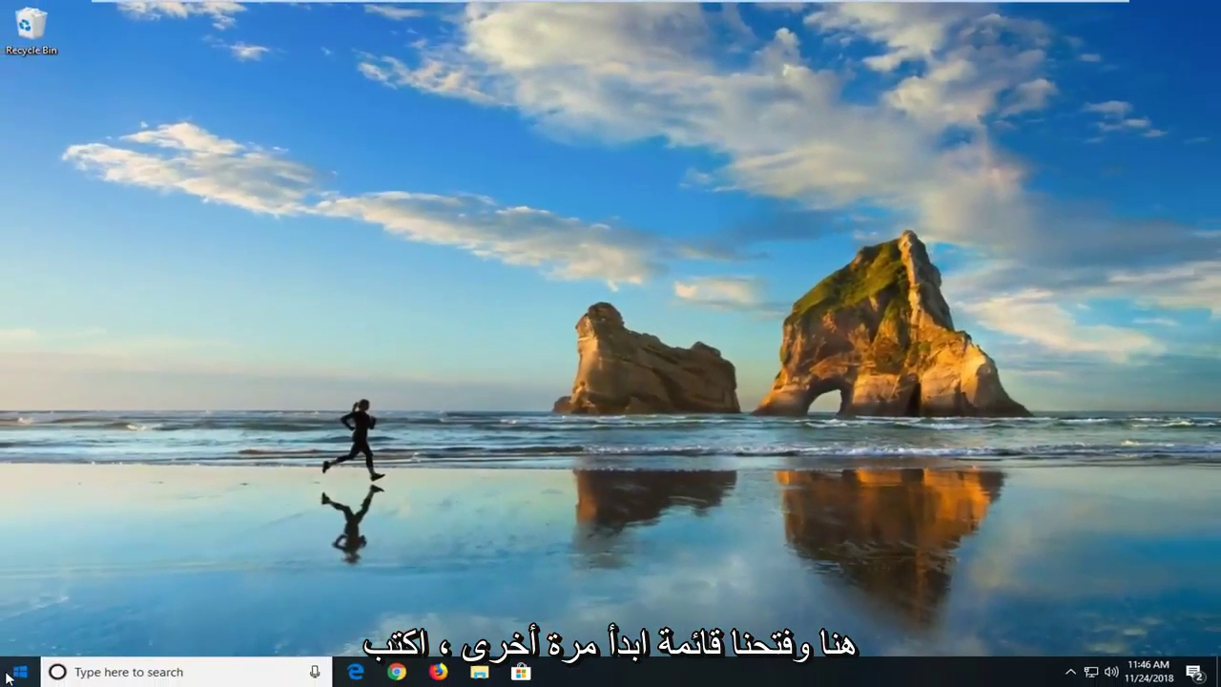
left_click(14, 676)
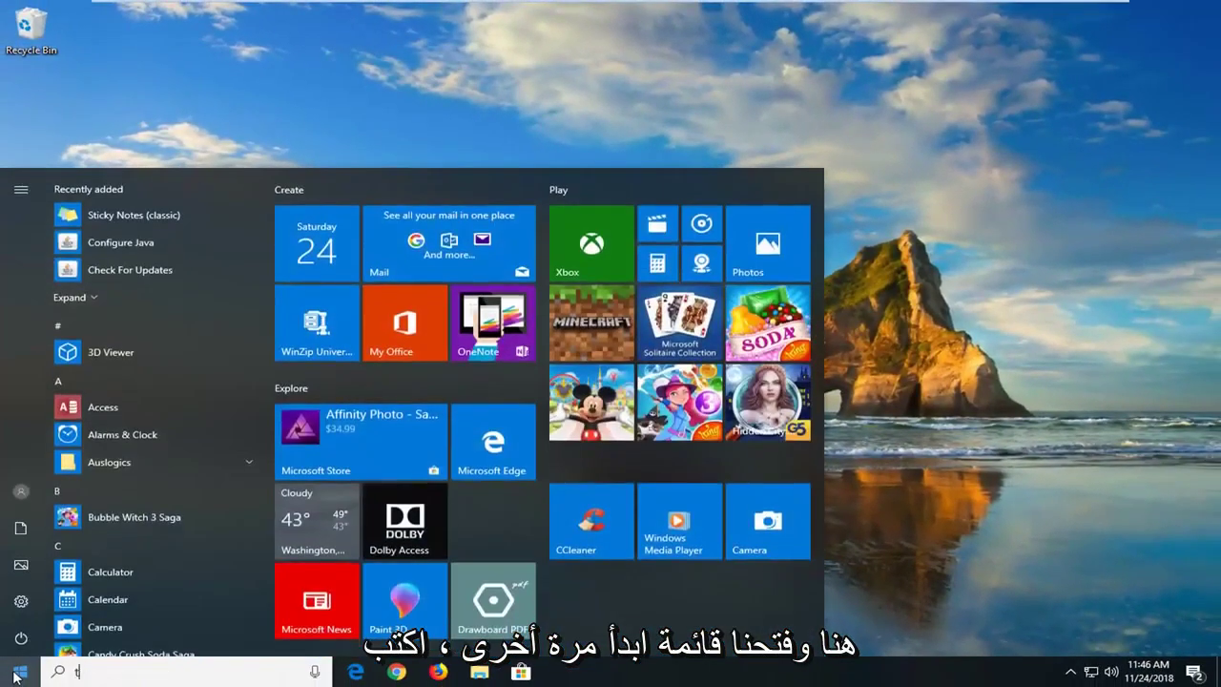
type("troubleshooting")
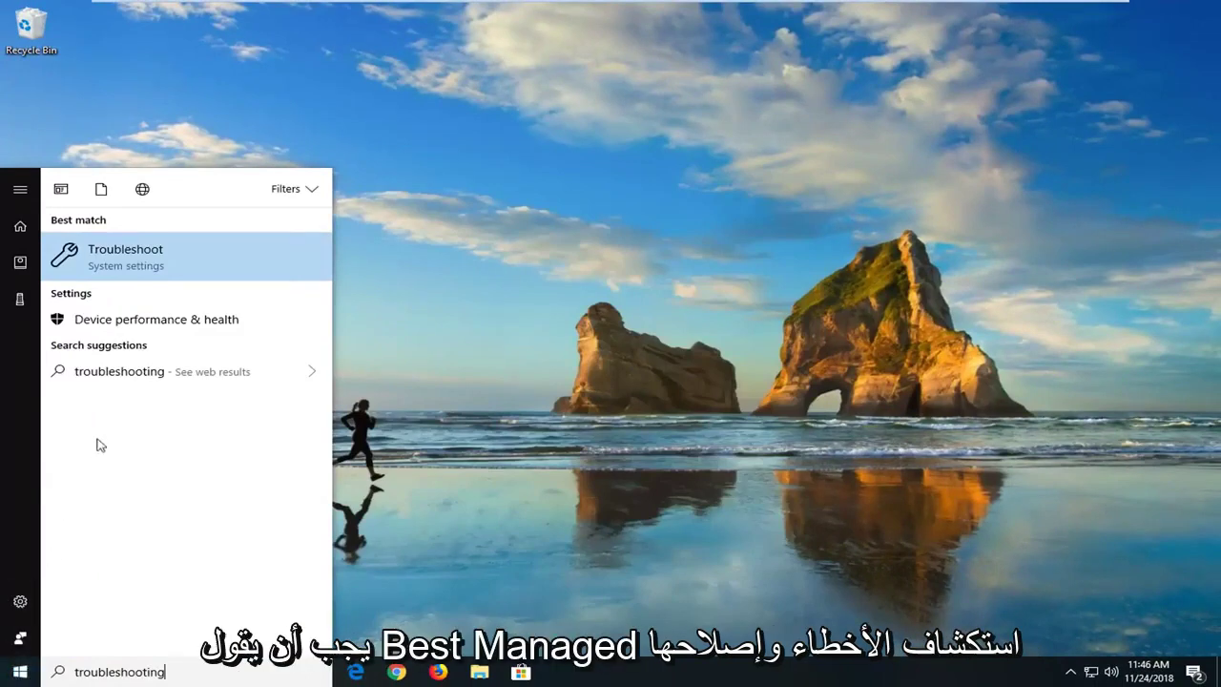
left_click(120, 256)
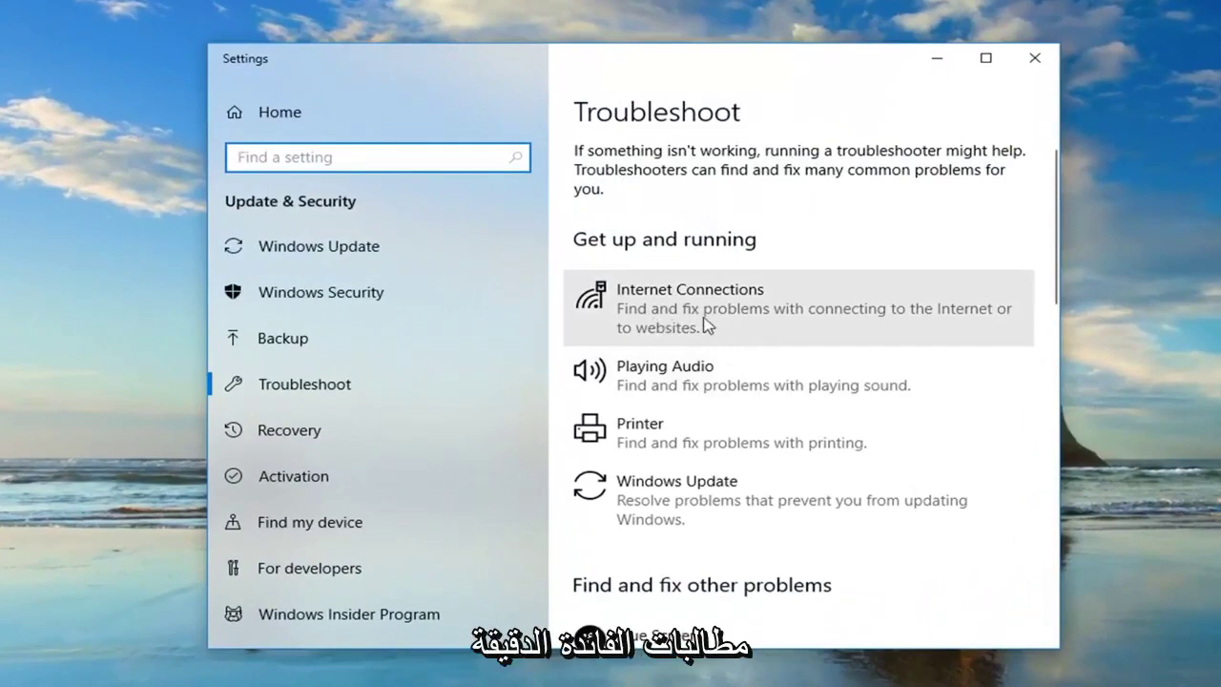
left_click(774, 325)
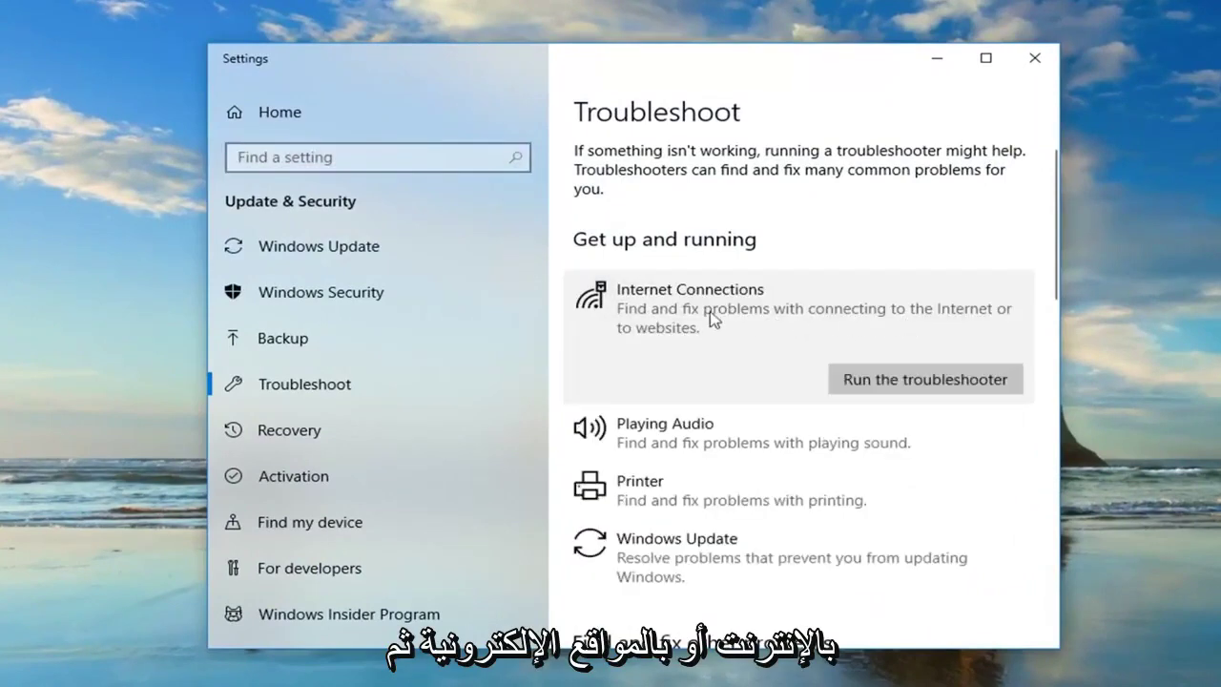
left_click(899, 386)
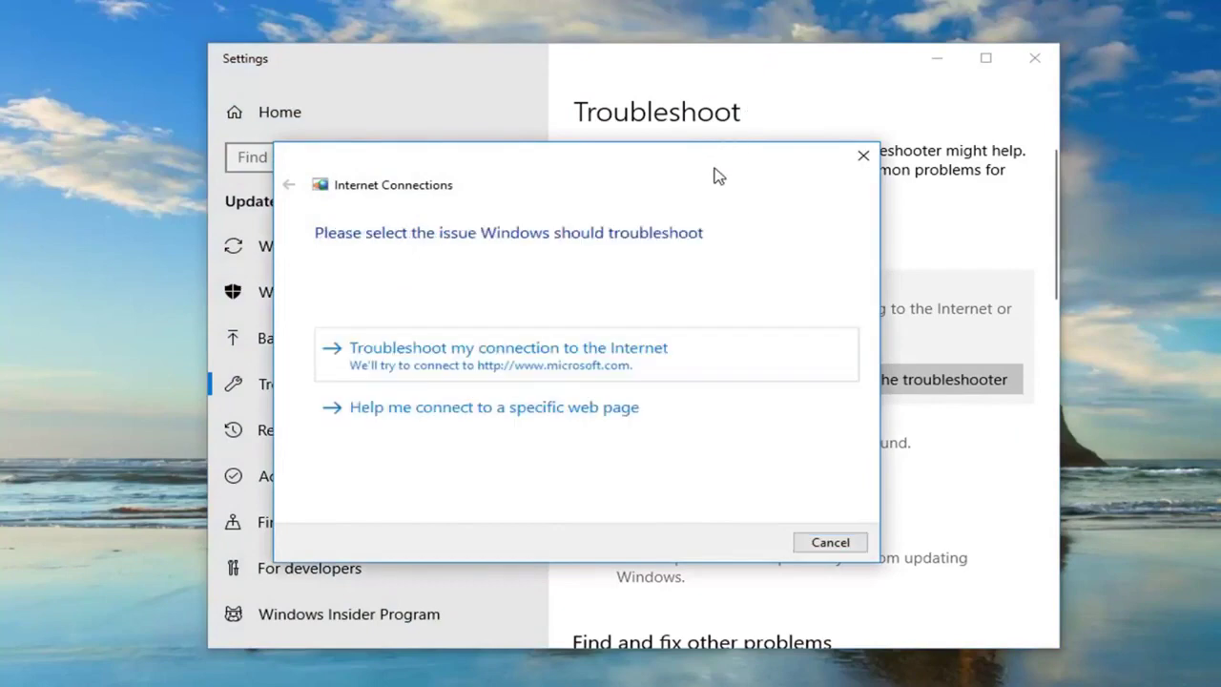
mouse_move(654, 191)
left_mouse_down()
mouse_move(496, 163)
mouse_move(210, 207)
left_mouse_up()
scroll(953, 398, "down", 5)
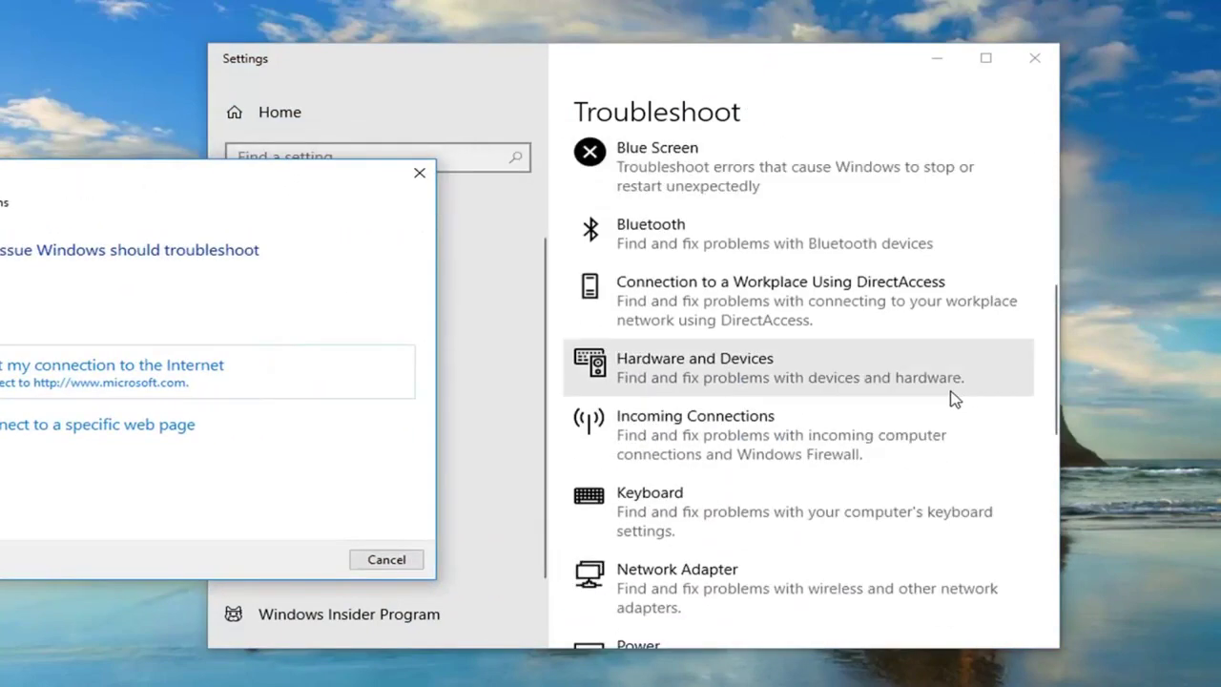
scroll(950, 394, "up", 2)
scroll(949, 394, "up", 2)
left_click(420, 173)
scroll(788, 327, "up", 3)
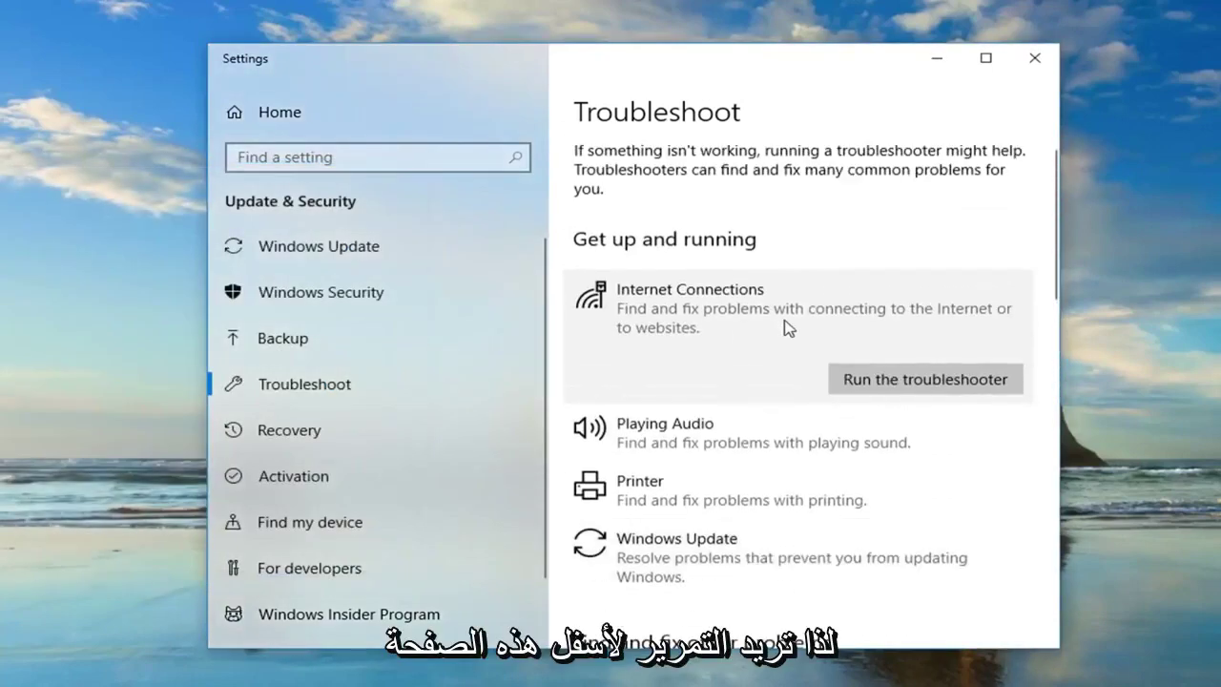
scroll(788, 327, "down", 3)
scroll(834, 436, "down", 3)
scroll(798, 436, "down", 1)
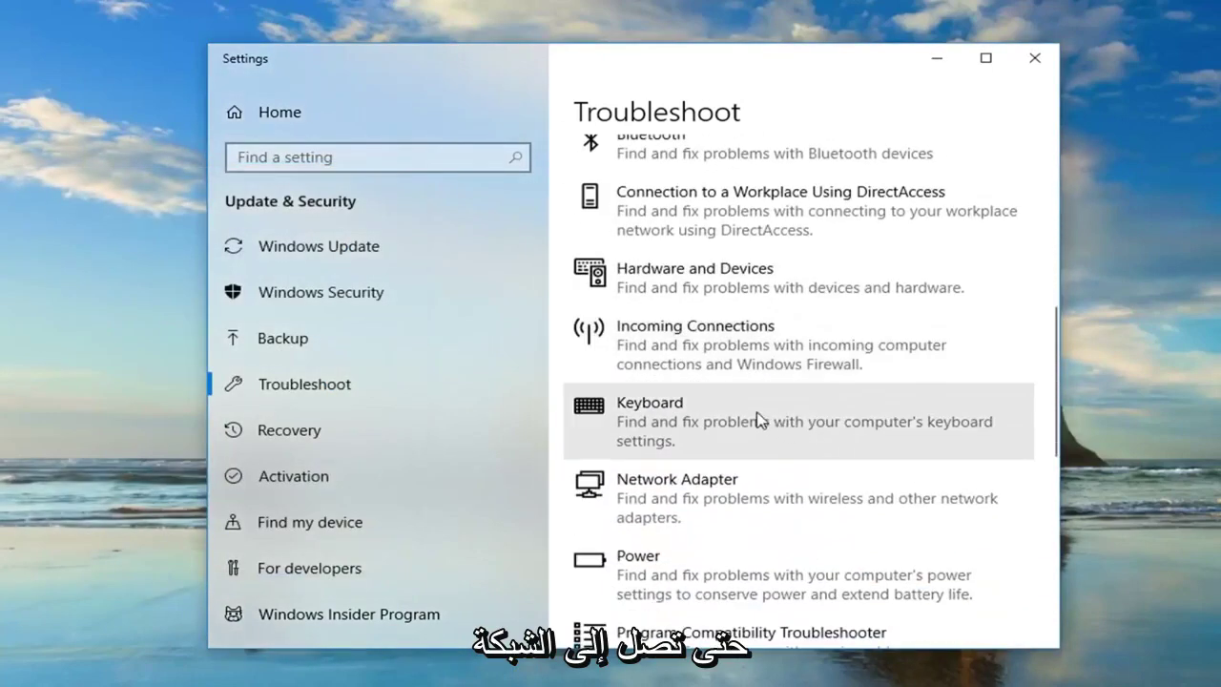
Run the Network Adapter troubleshooter, which finds no problem, and close it.
left_click(701, 517)
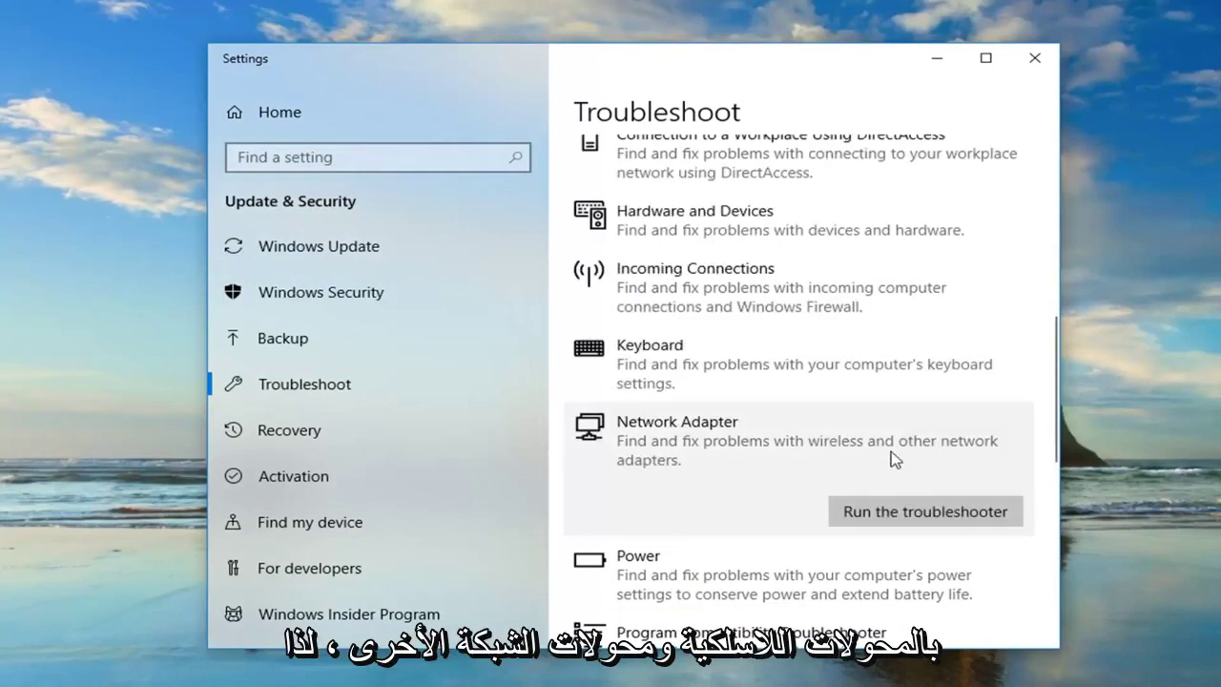
left_click(878, 517)
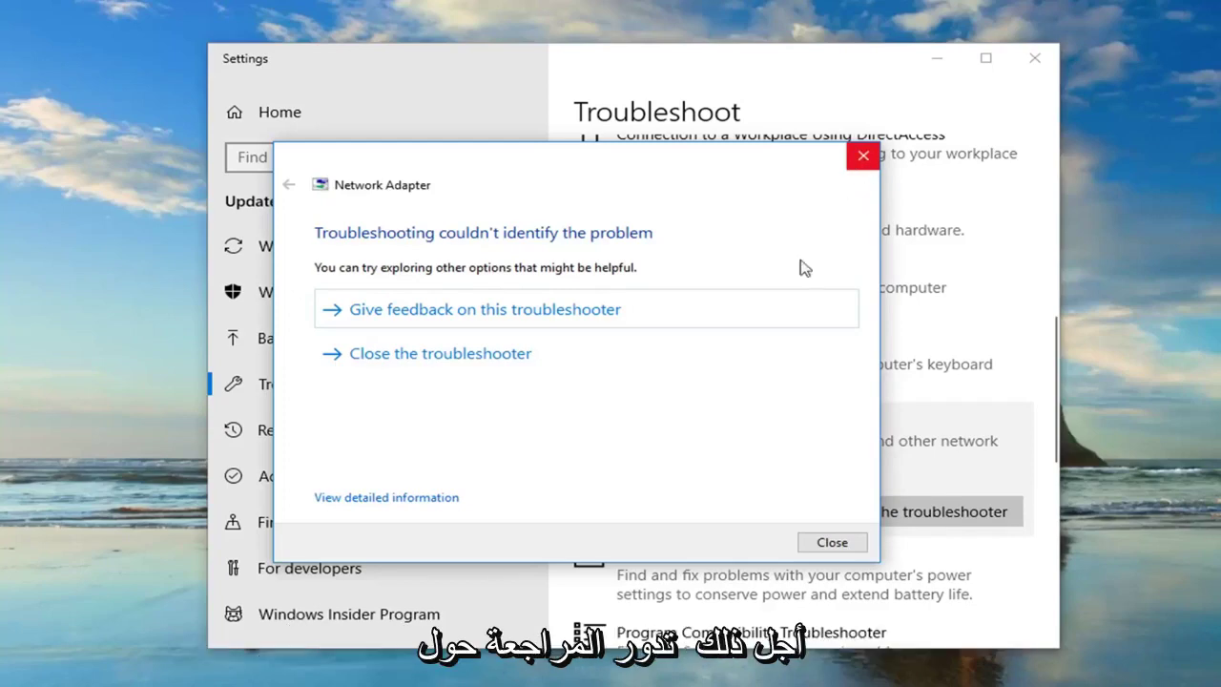
left_click(861, 156)
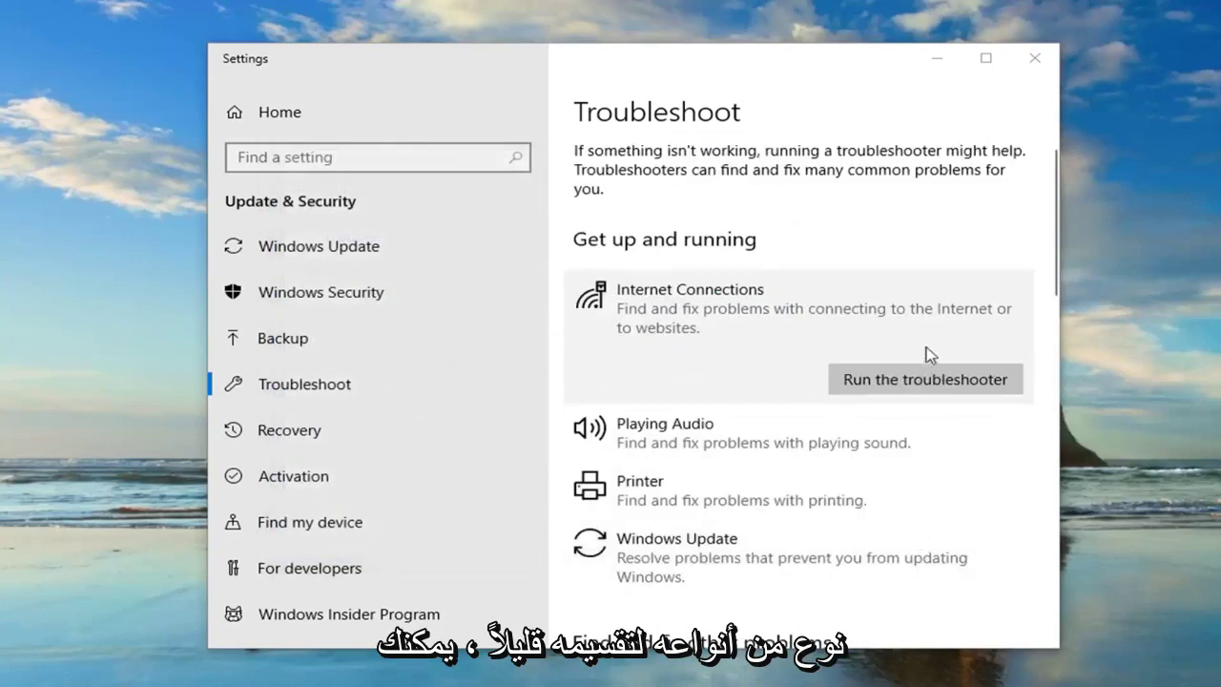
Close Settings and launch Command Prompt as administrator from a 'command prompt' Start search.
left_click(1035, 61)
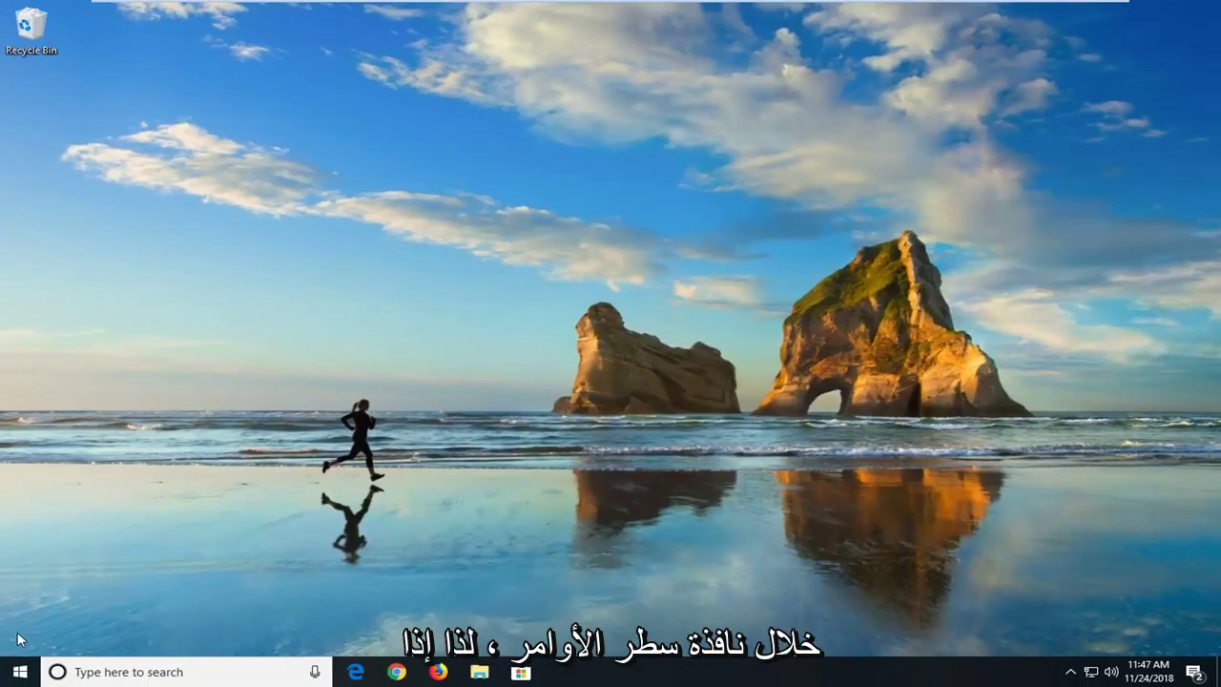
left_click(14, 675)
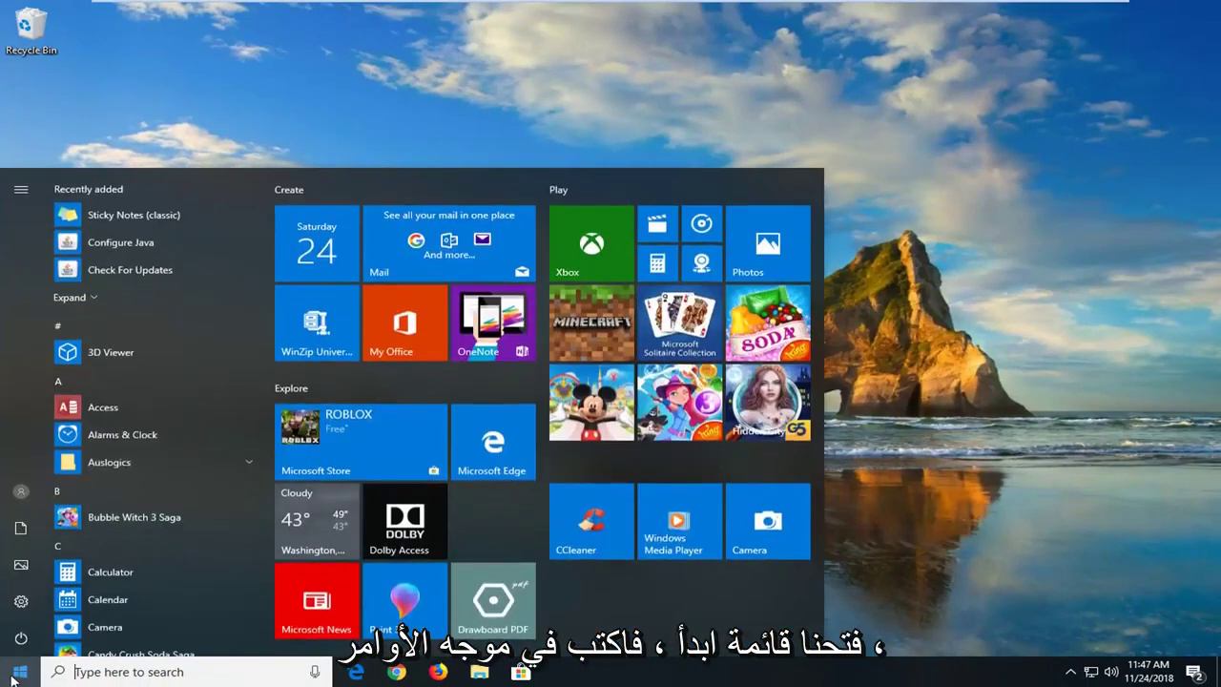
type("command prompt")
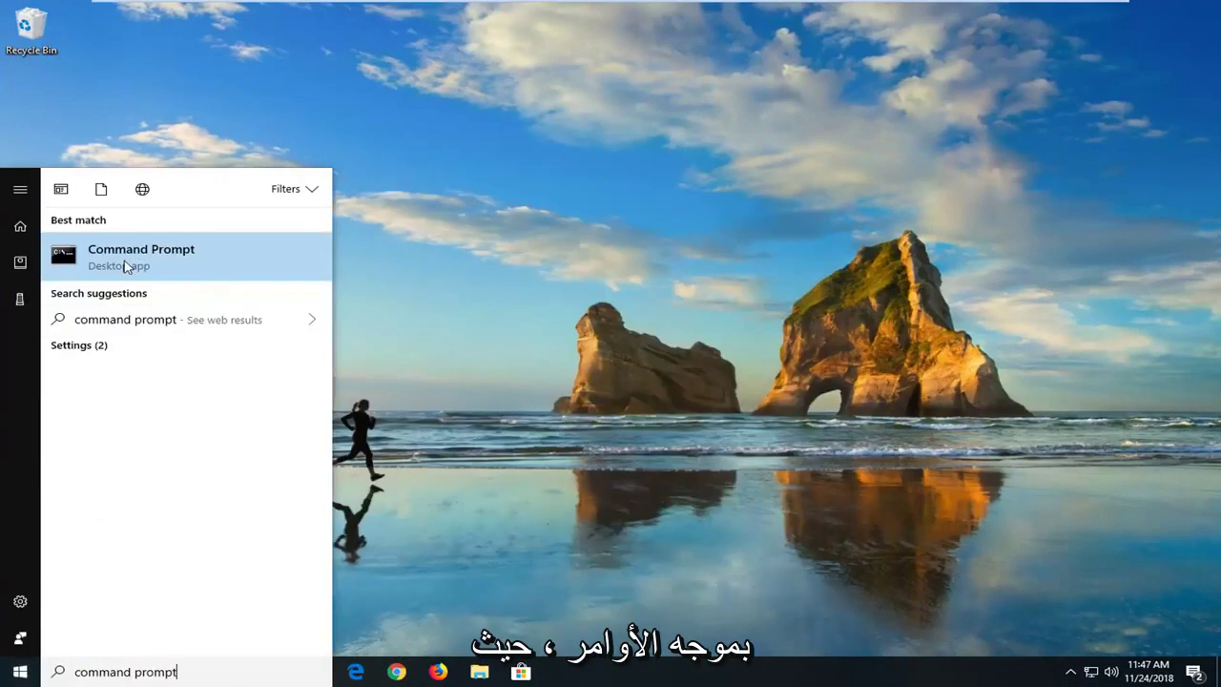
right_click(139, 259)
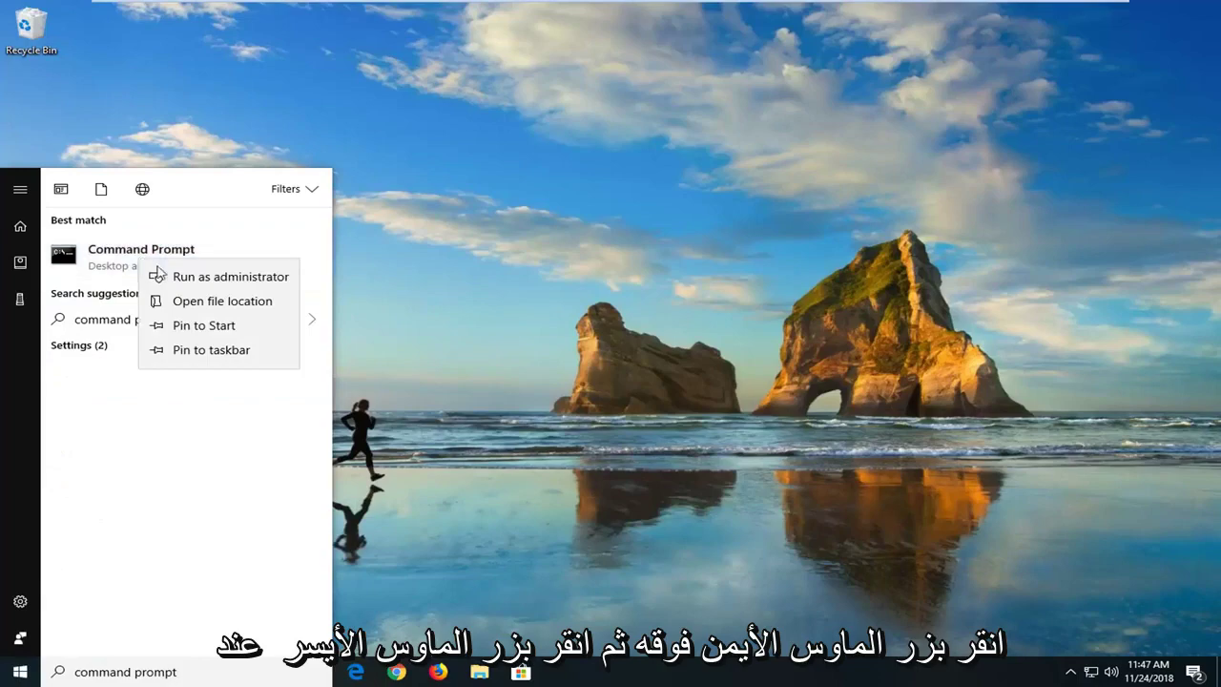
left_click(164, 274)
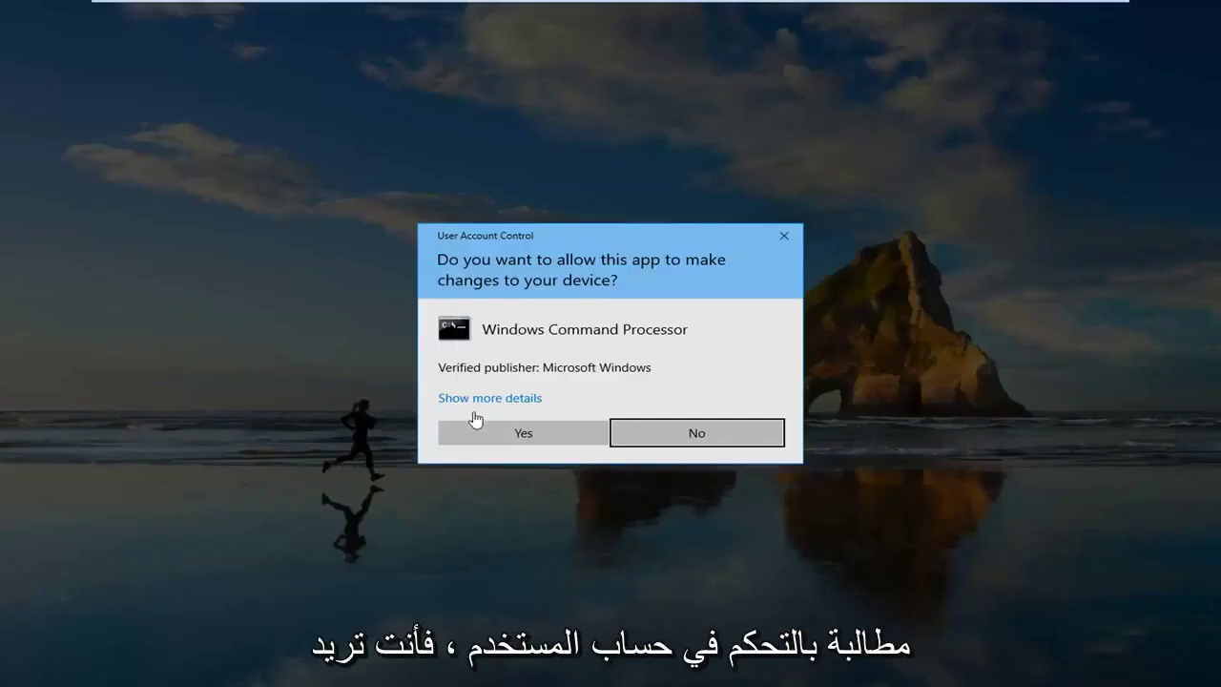
Approve the UAC prompt and run ipconfig /flushdns to clear the DNS resolver cache.
left_click(482, 431)
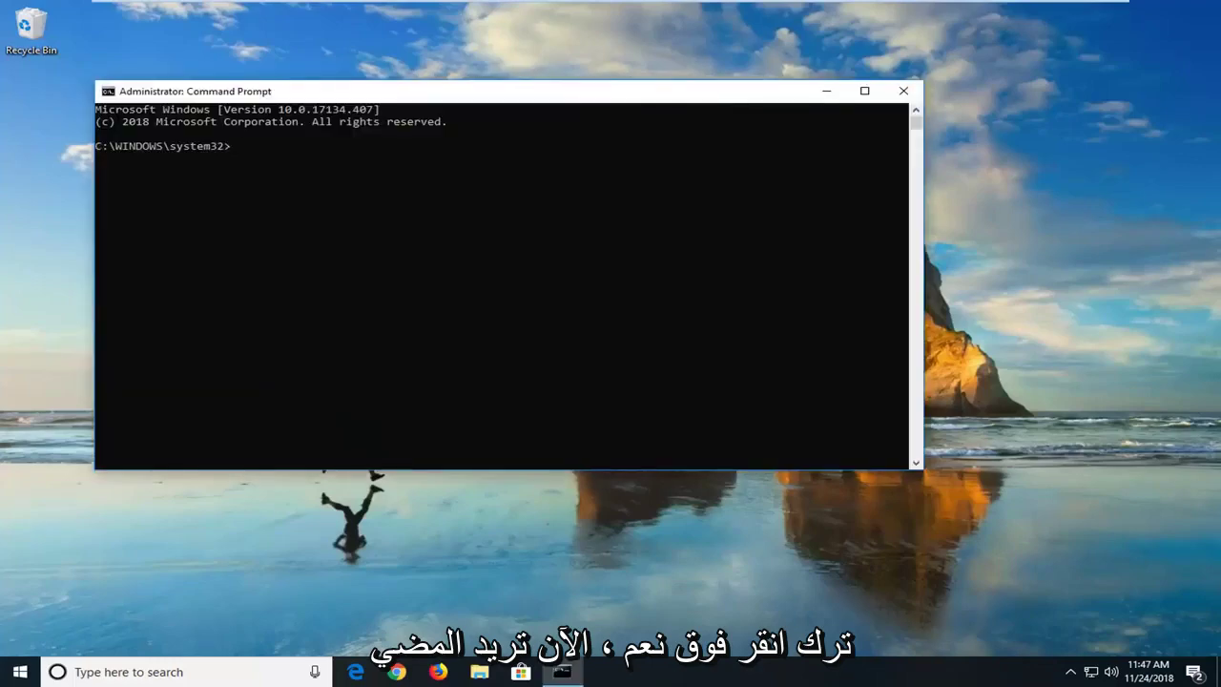
left_click_drag(261, 91, 374, 102)
type("ipconfig")
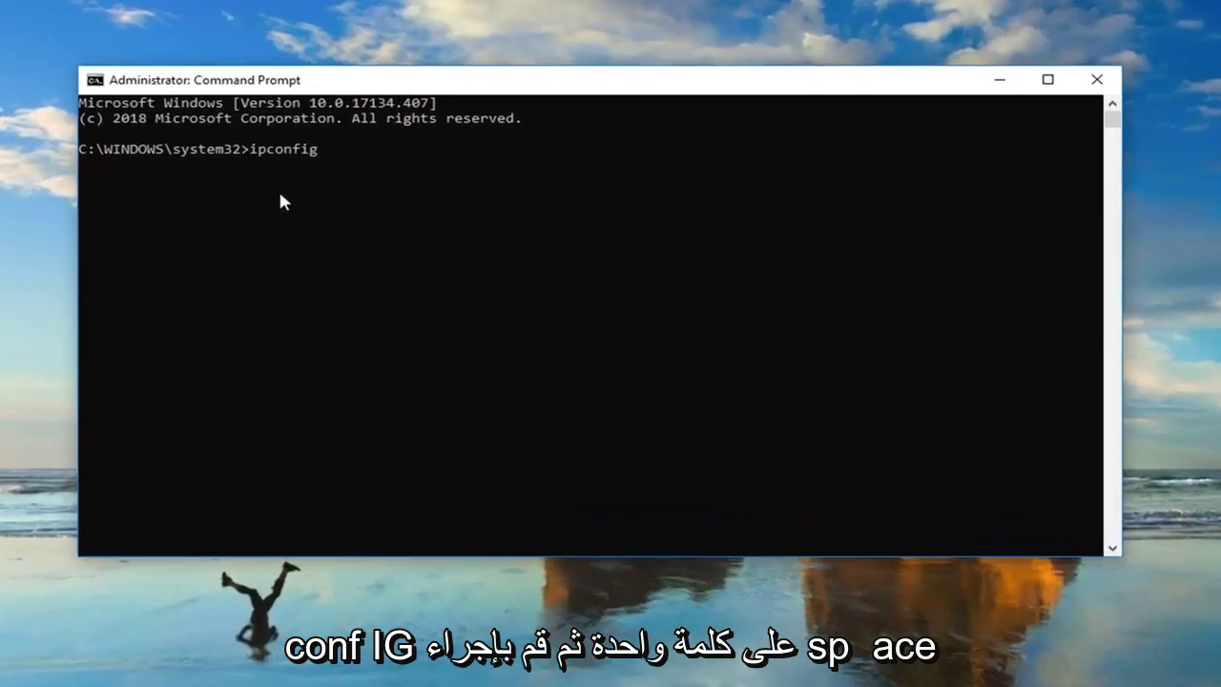
type(" /")
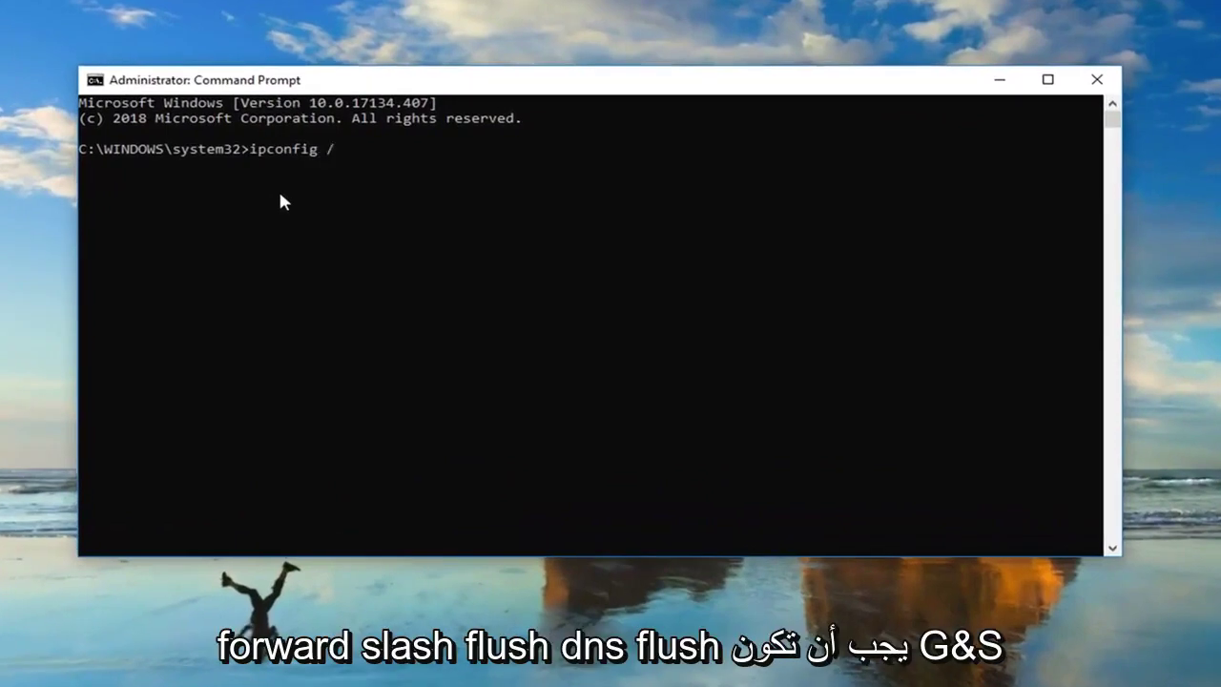
type("flushdns")
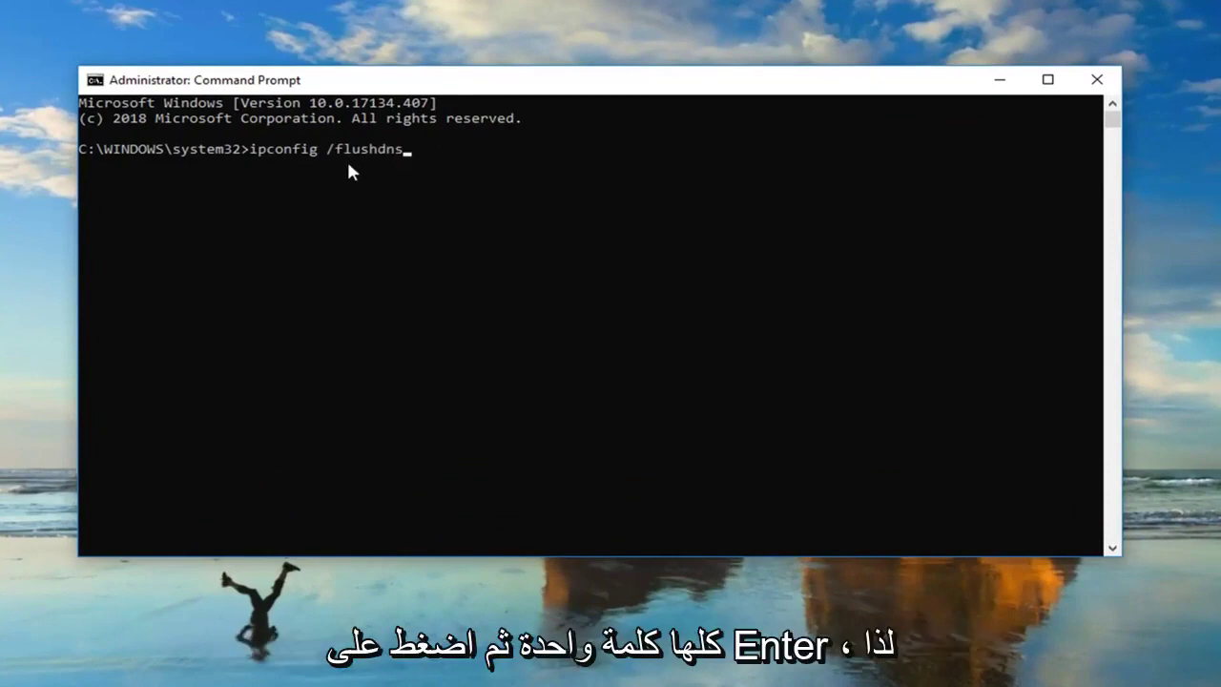
key("Return")
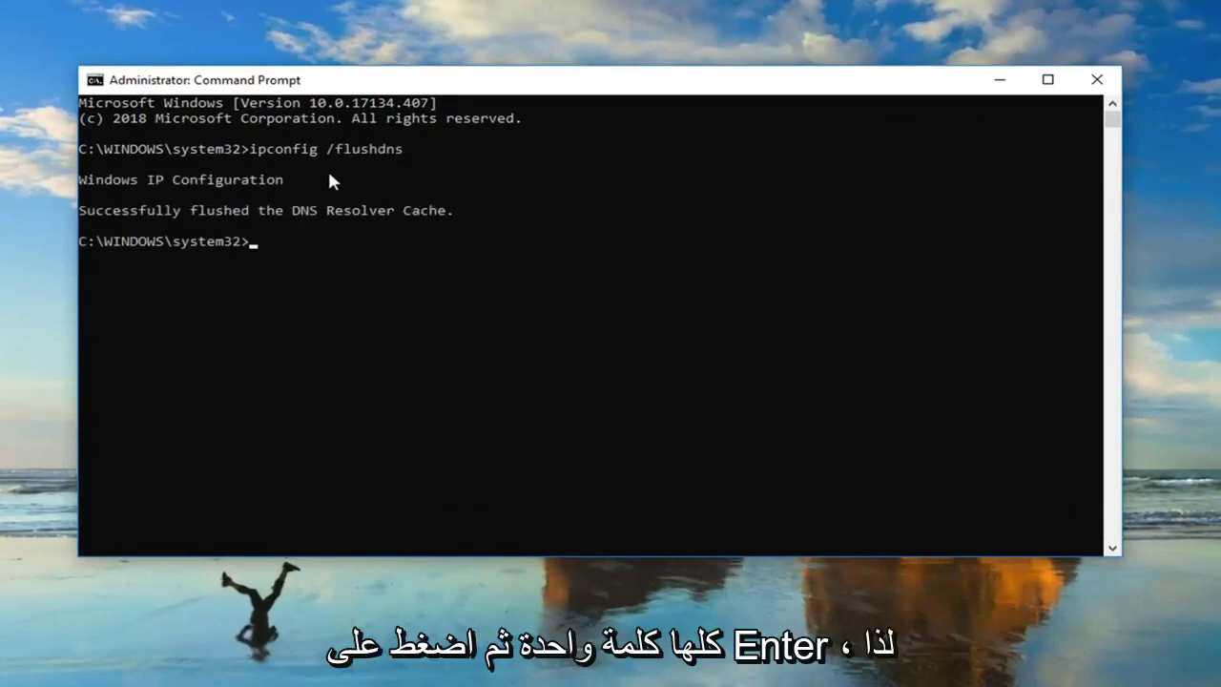